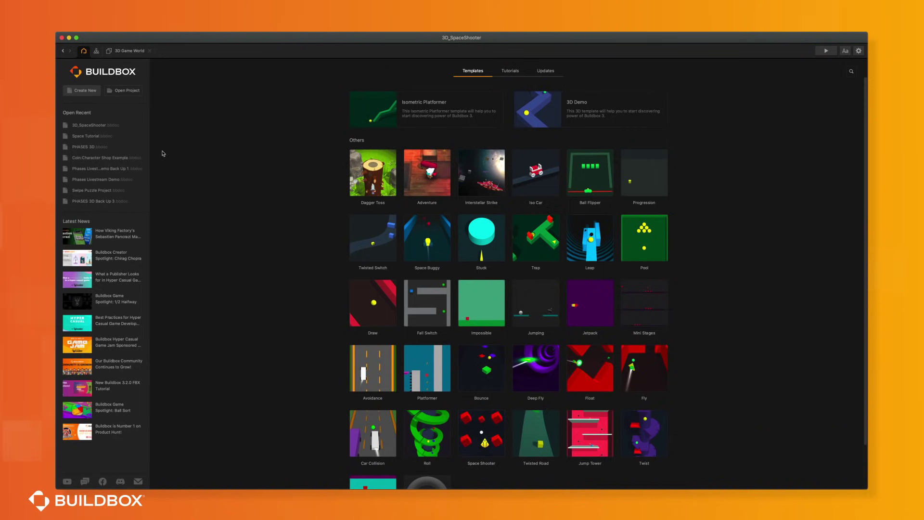
Play-test the original space shooter in a preview, steering the ship to dodge the cubes
click(124, 53)
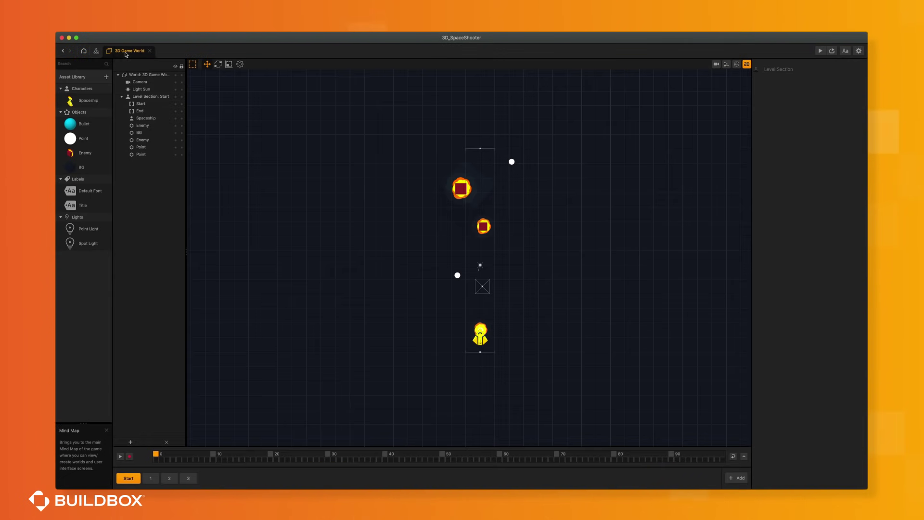
click(820, 51)
click(462, 346)
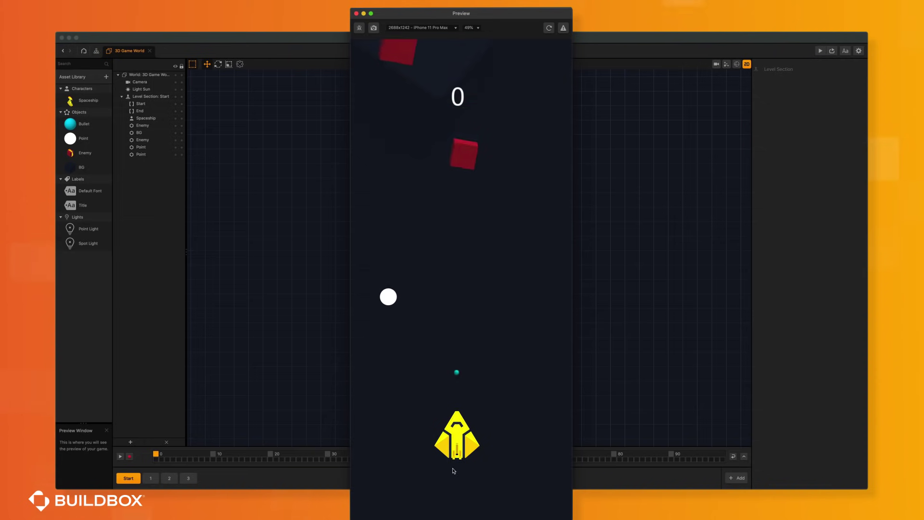
drag(449, 470, 439, 501)
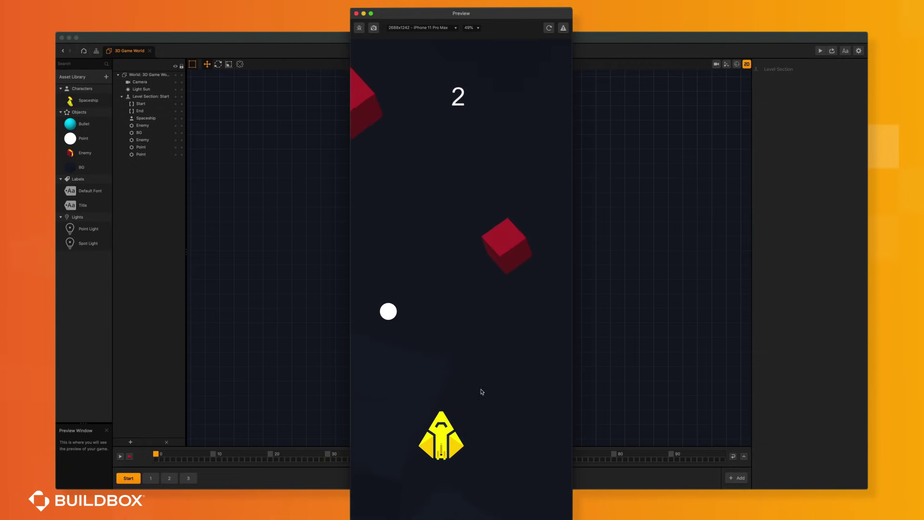
drag(463, 439, 462, 436)
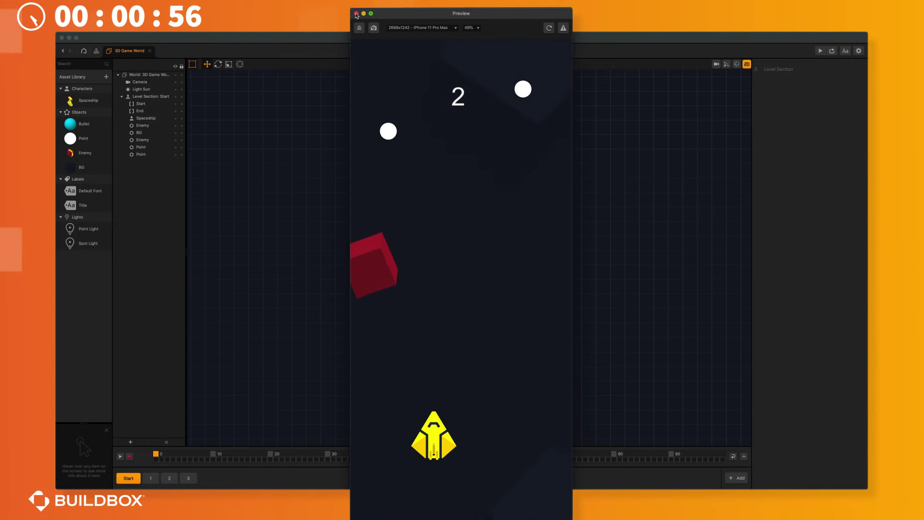
click(356, 13)
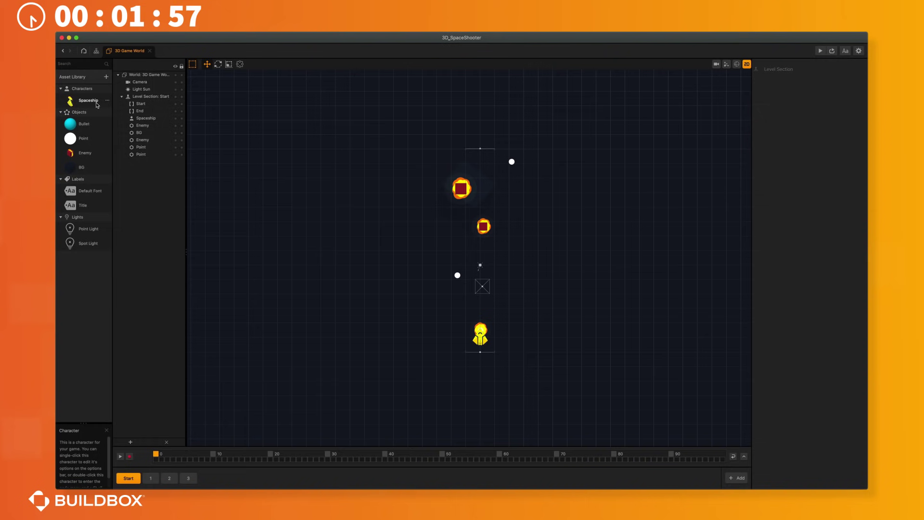
Give the Spaceship a looping jet-flame animation positioned just below the character
click(88, 100)
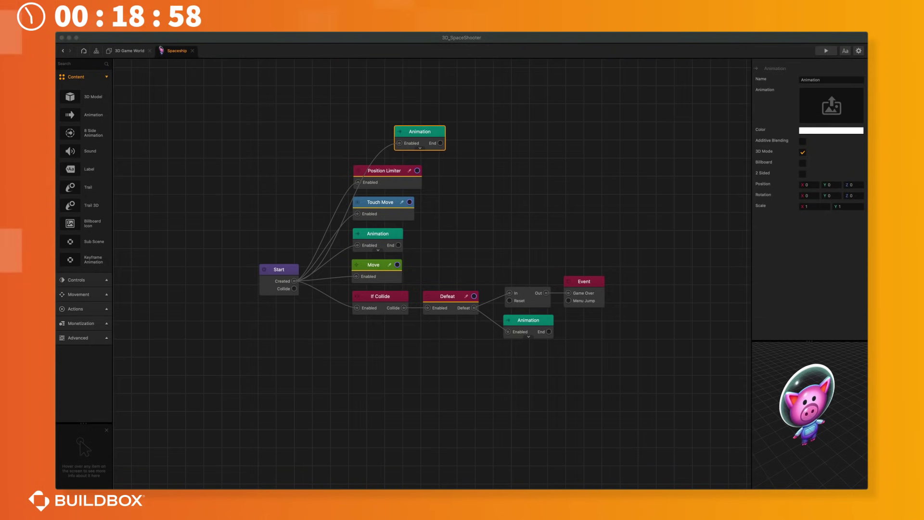
drag(866, 91, 849, 121)
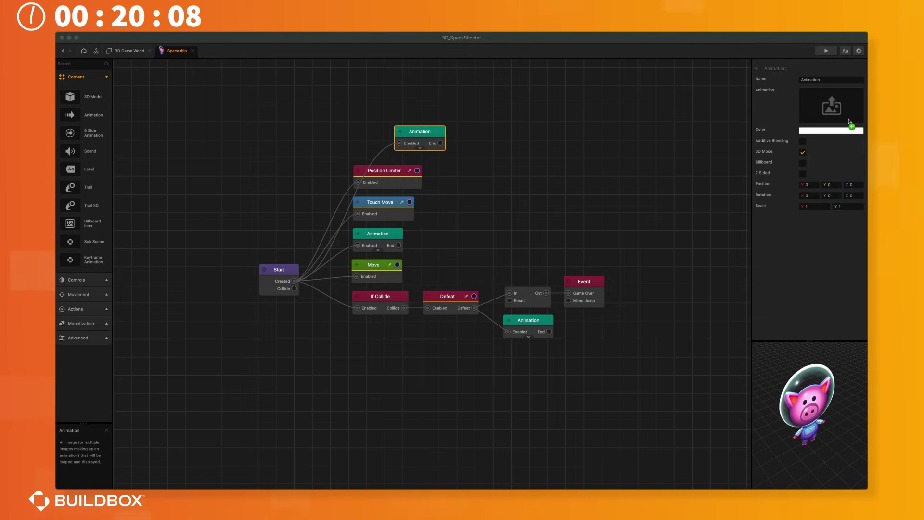
click(849, 93)
drag(472, 237, 470, 266)
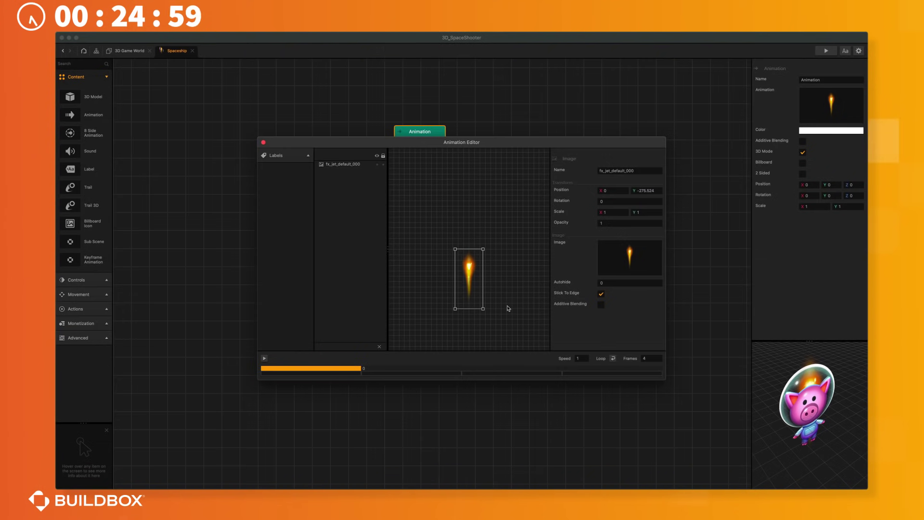
click(612, 358)
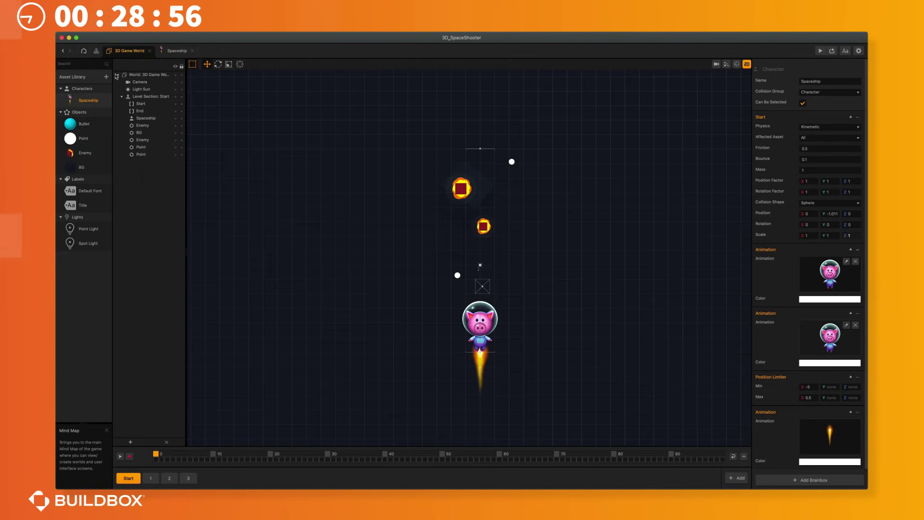
Swap the Point's 3D model for an apple.png Animation node scaled to 0.5 by 0.5
double_click(83, 137)
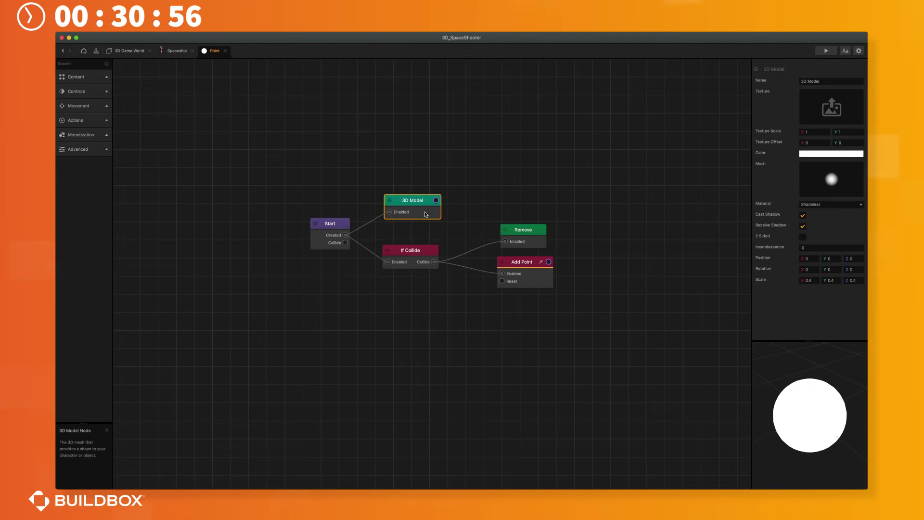
drag(465, 179, 418, 204)
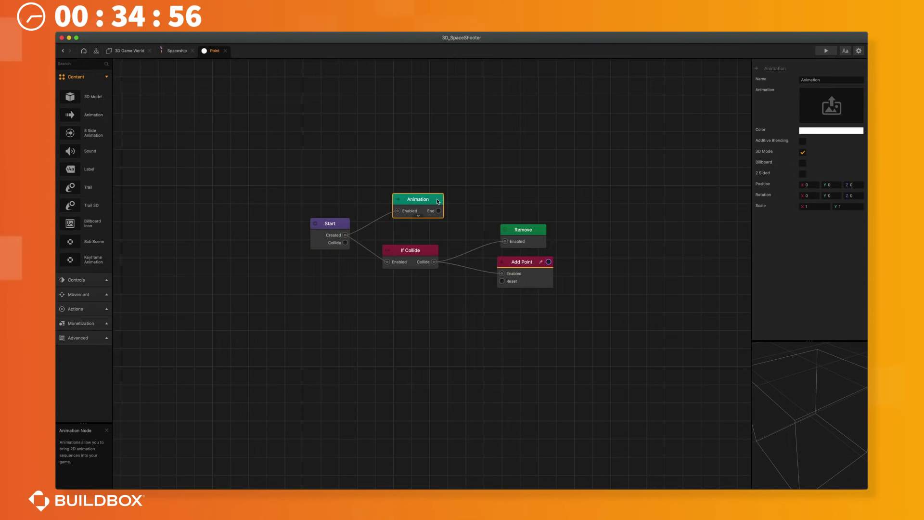
drag(845, 41, 836, 102)
drag(836, 102, 835, 103)
click(822, 206)
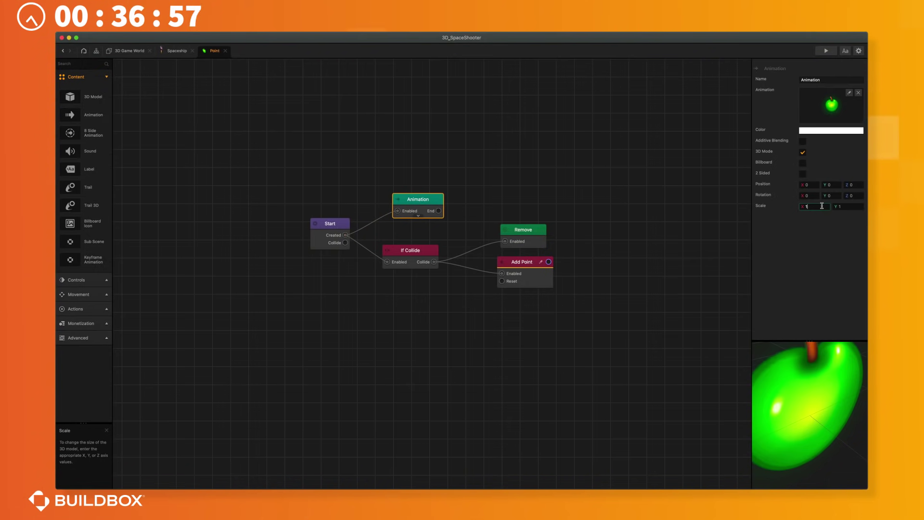
text(.5)
key(Tab)
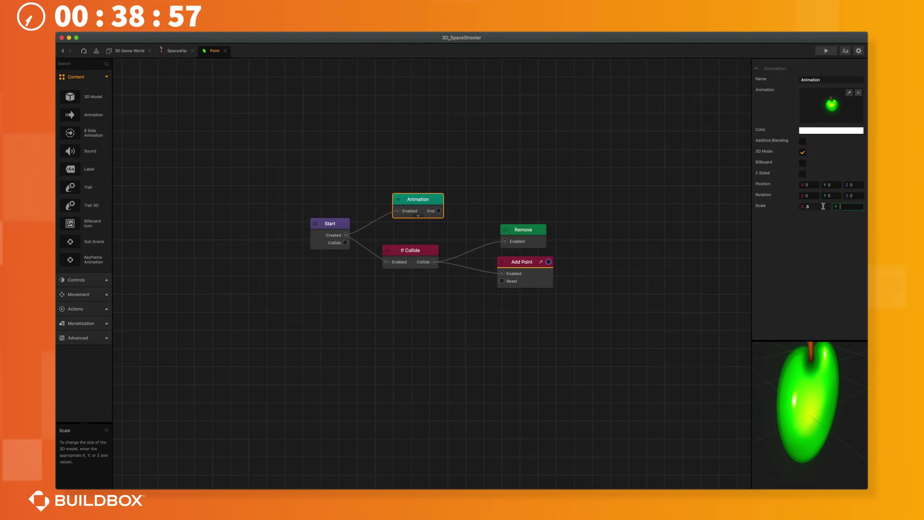
text(.5)
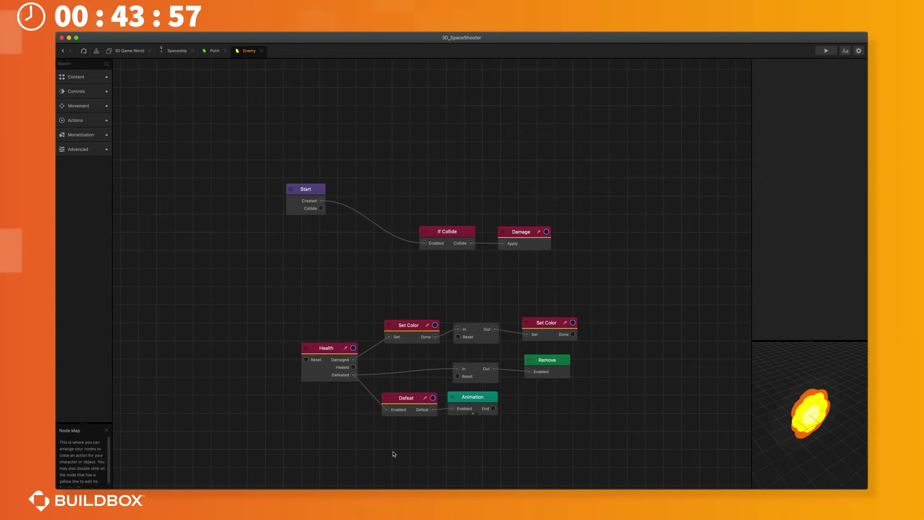
Delete the Enemy's Defeat node and explosion Animation node
click(409, 397)
key(Delete)
click(471, 396)
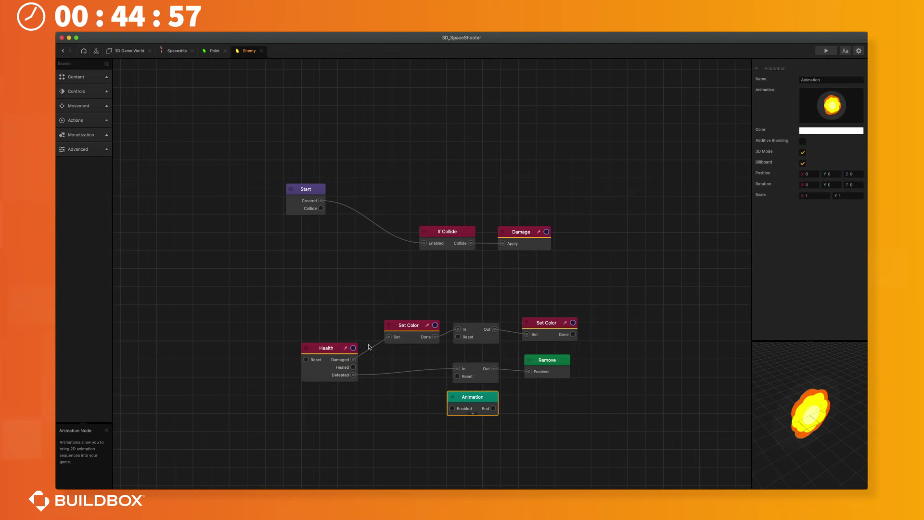
key(Delete)
Add a purple asteroid Animation node with 3D Mode off and scale 0.3 by 0.3
click(87, 77)
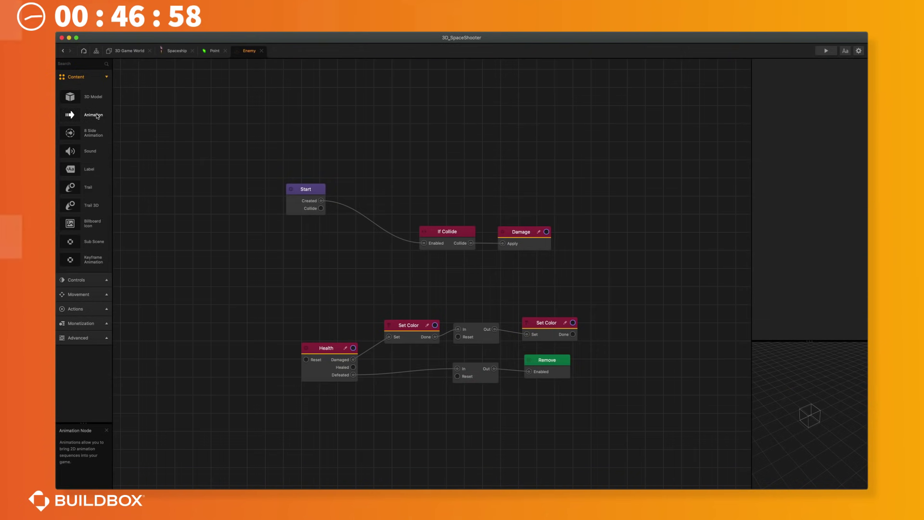
drag(70, 114, 384, 144)
drag(29, 144, 861, 136)
drag(834, 108, 835, 109)
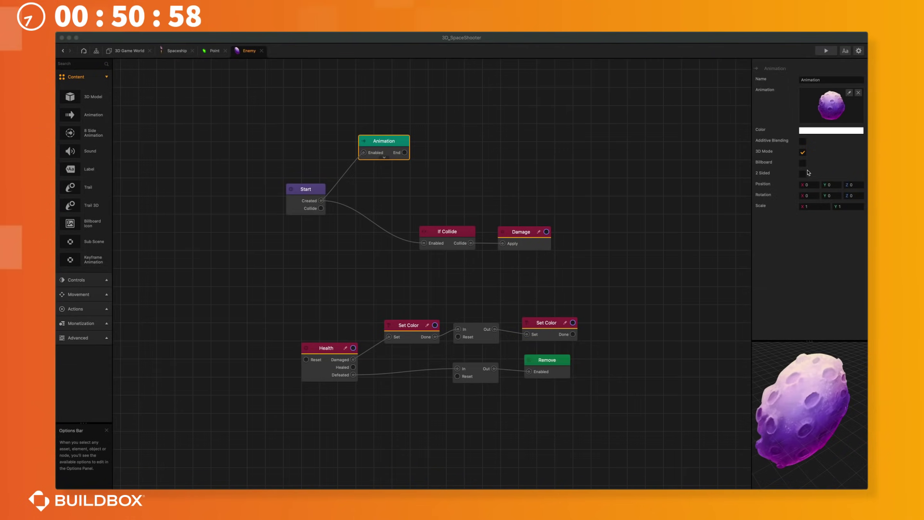
click(802, 152)
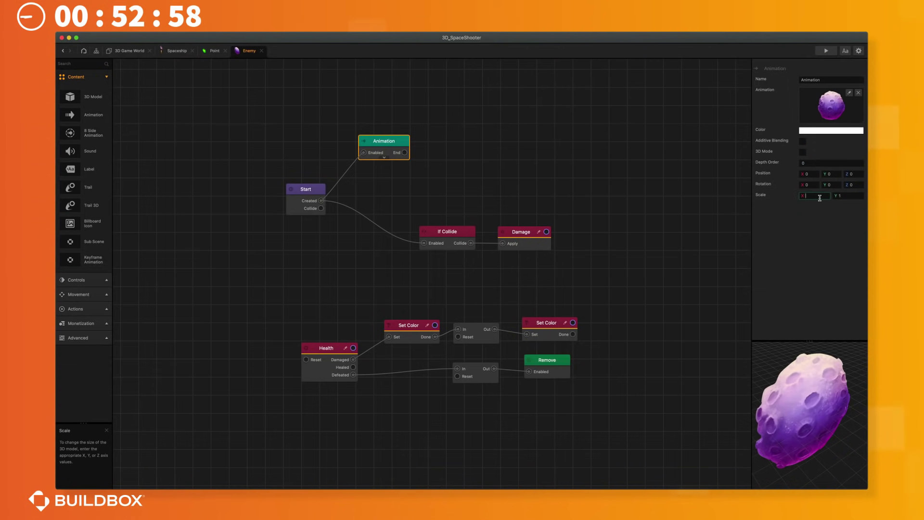
text(.3)
key(Tab)
text(.3)
key(Return)
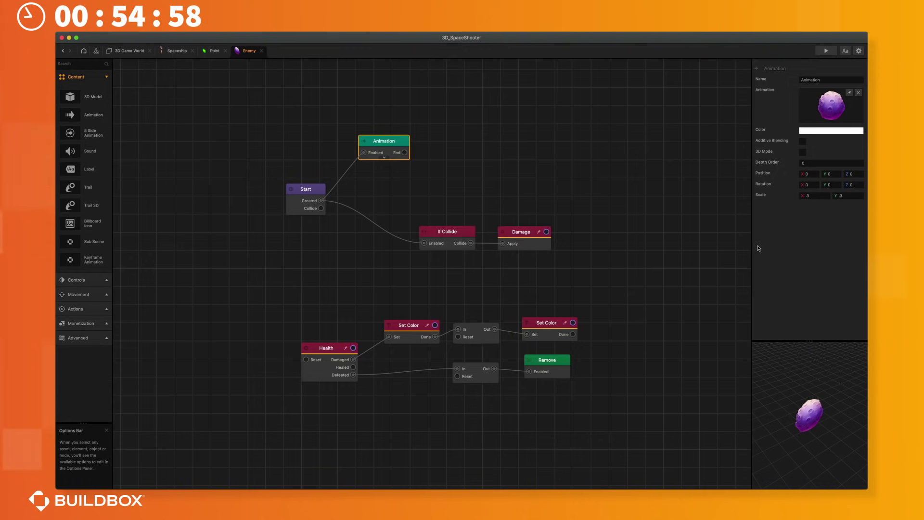
Add a second Start-linked Animation node with fire-tail frames positioned behind the asteroid
alt+drag(385, 145, 407, 181)
click(812, 162)
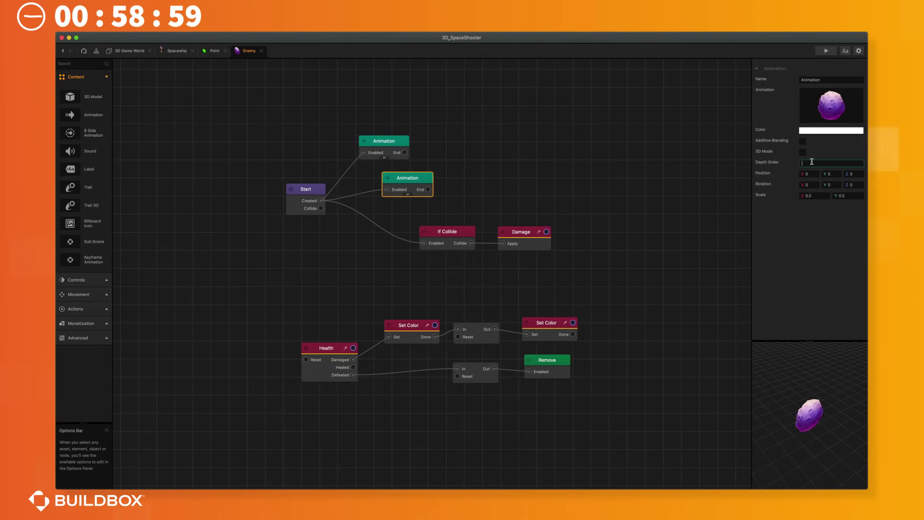
drag(890, 144, 831, 106)
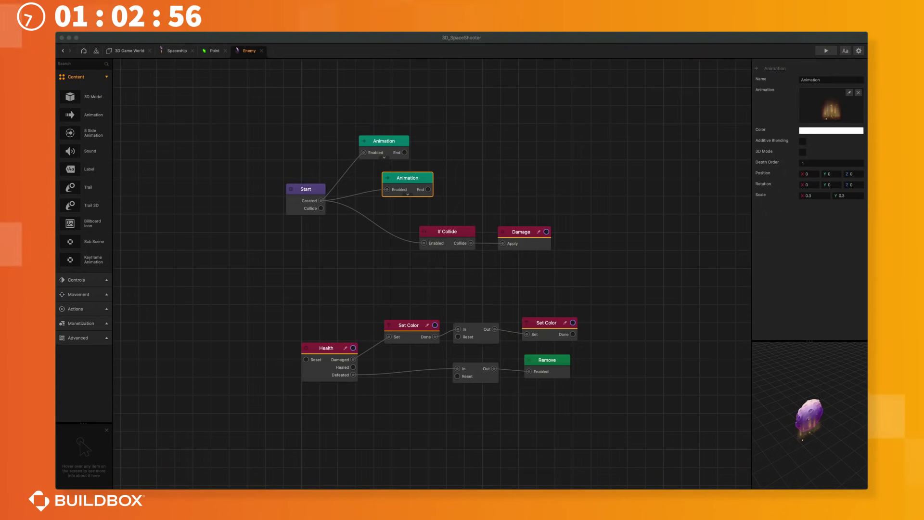
double_click(832, 106)
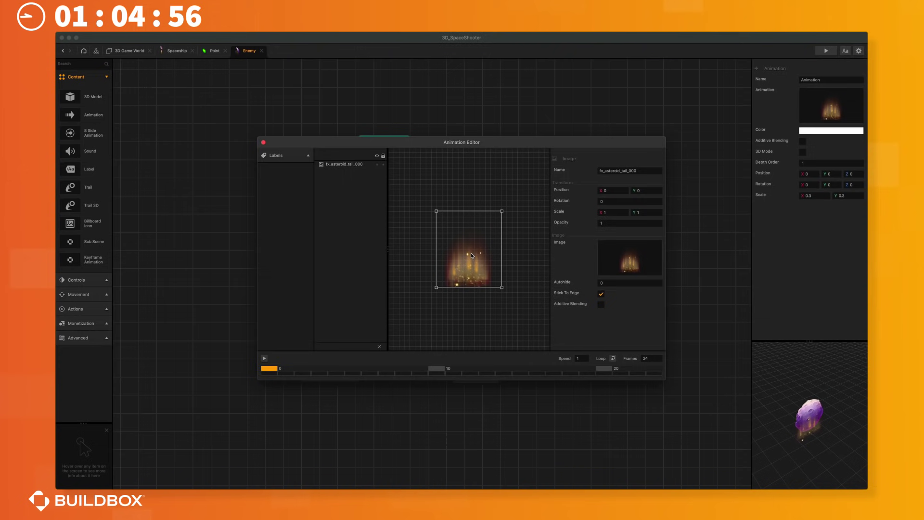
drag(472, 239, 466, 214)
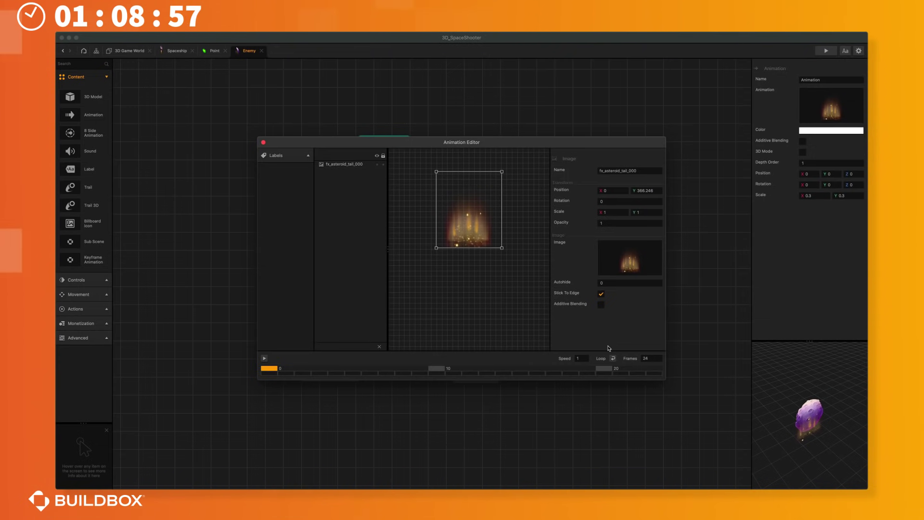
click(264, 142)
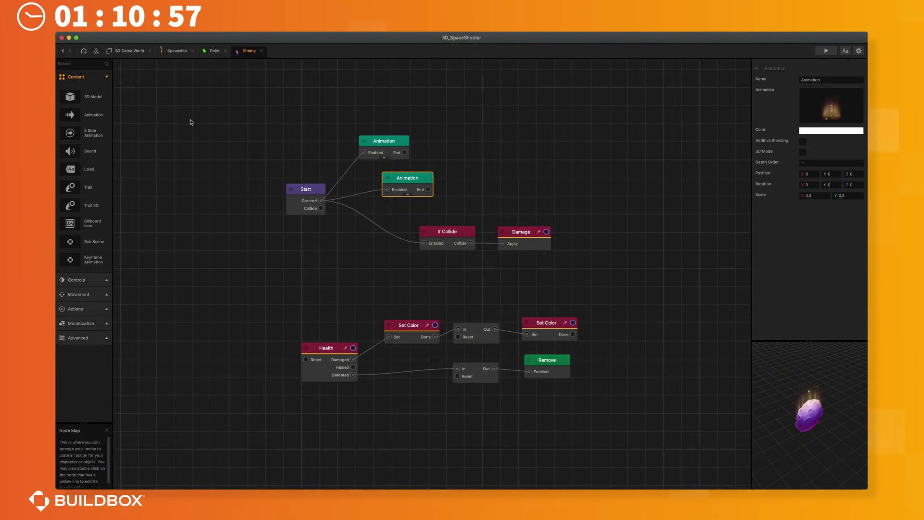
mouse_move(773, 158)
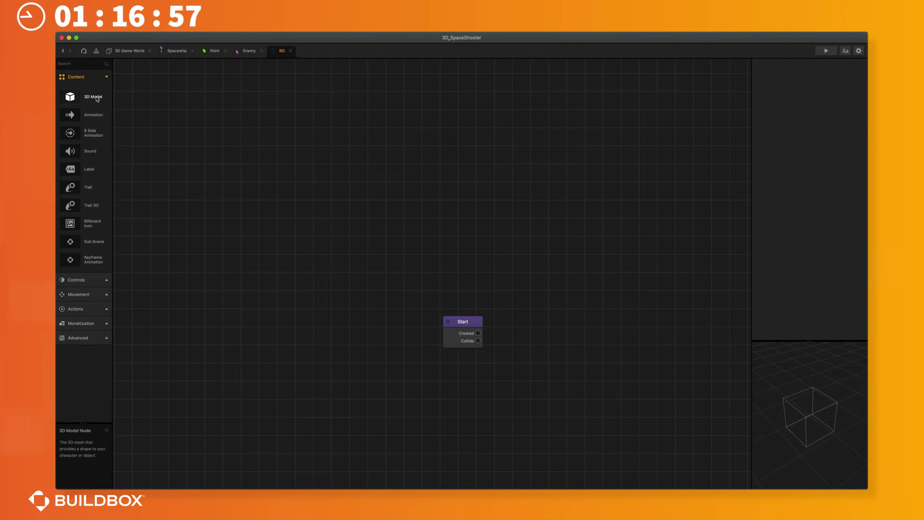
Give BG a Start-linked gradient Animation node, adjust its scale, then drop bg.png into the game world
drag(526, 277, 486, 323)
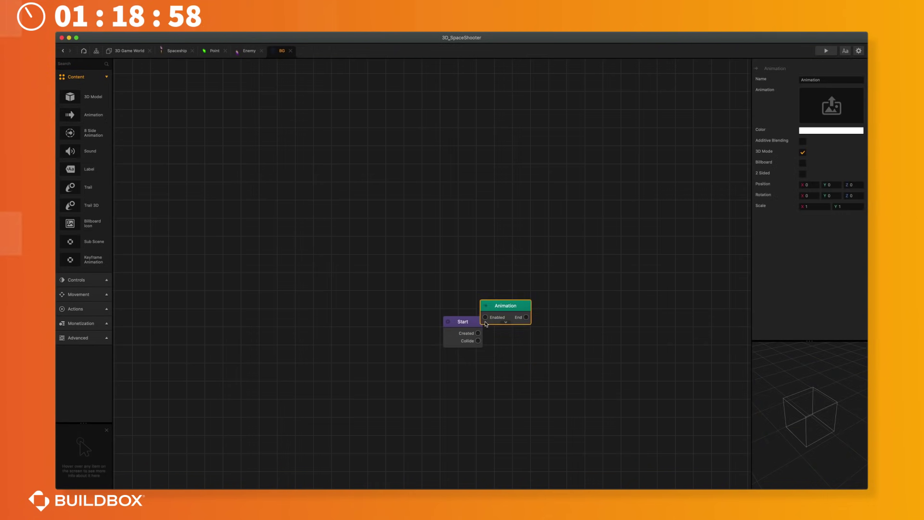
drag(486, 321, 479, 335)
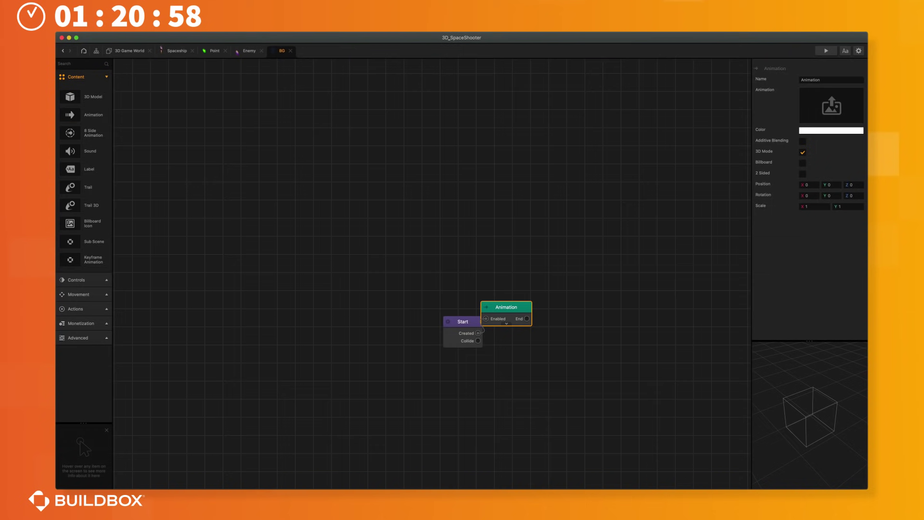
click(831, 106)
click(826, 207)
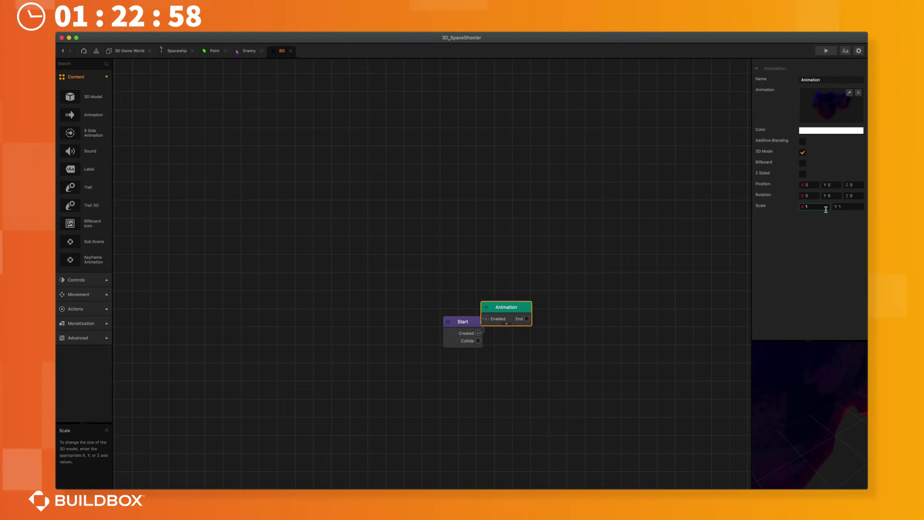
key(Tab)
text(.2)
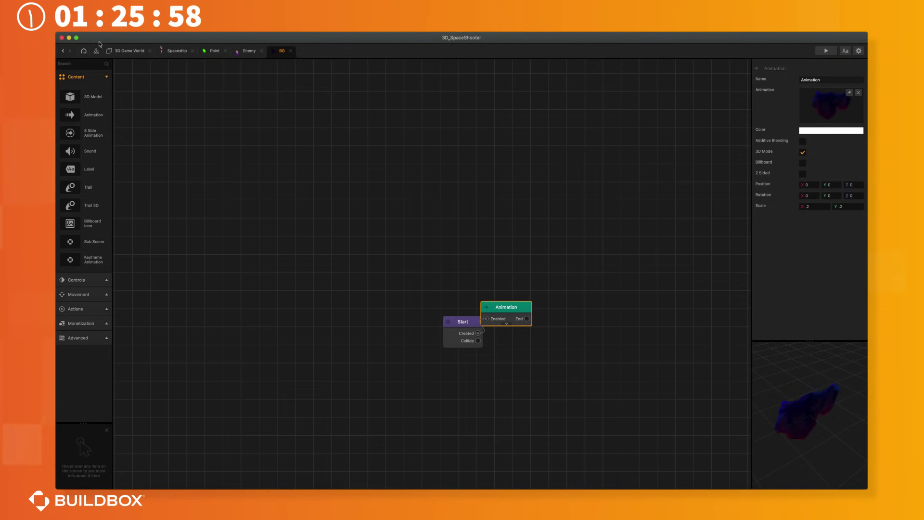
click(126, 52)
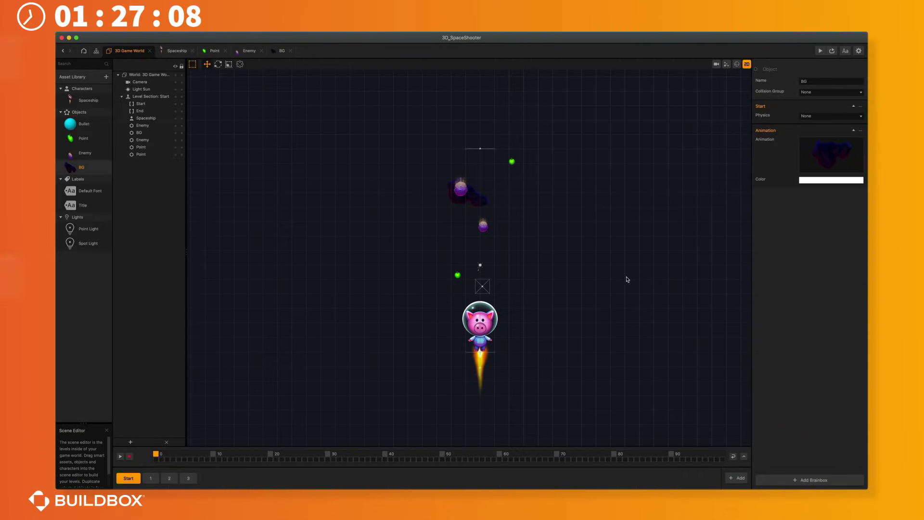
drag(627, 279, 497, 235)
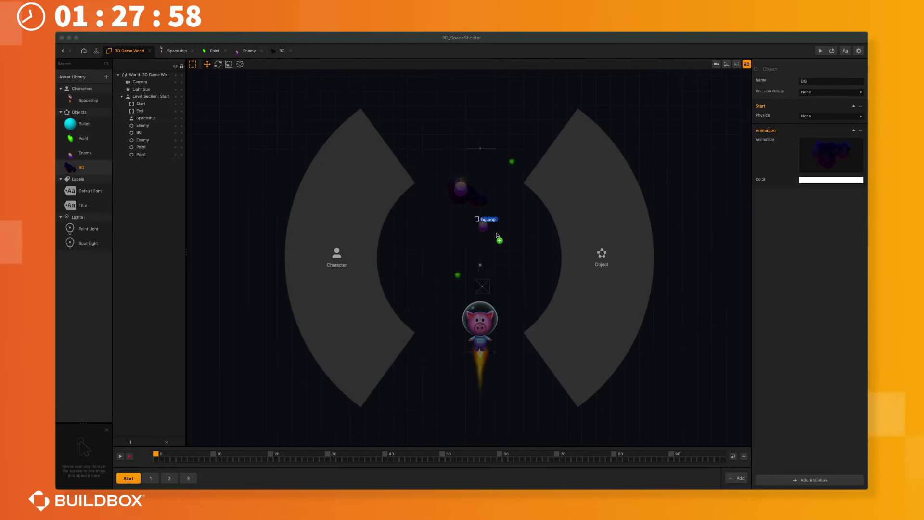
Place bg.png over the play area, parent it to the Camera, and set Position Z to -12
drag(524, 306, 520, 303)
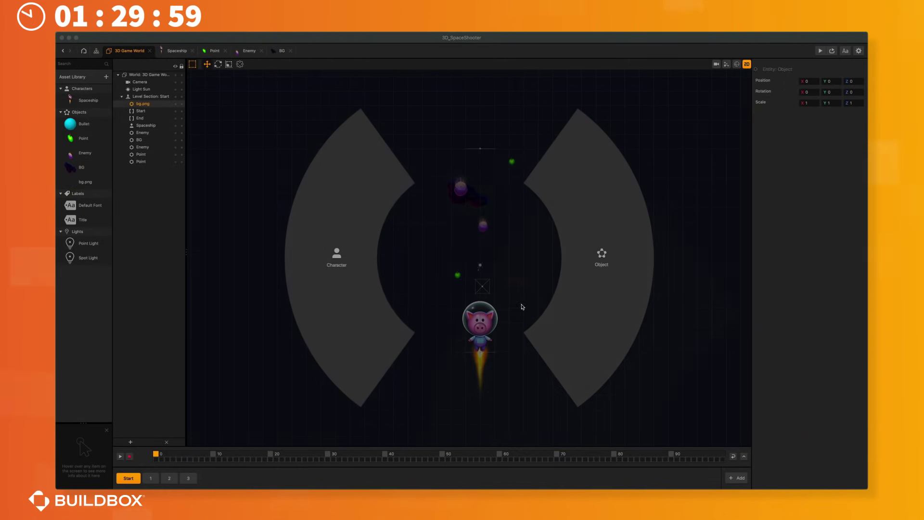
drag(332, 140, 385, 128)
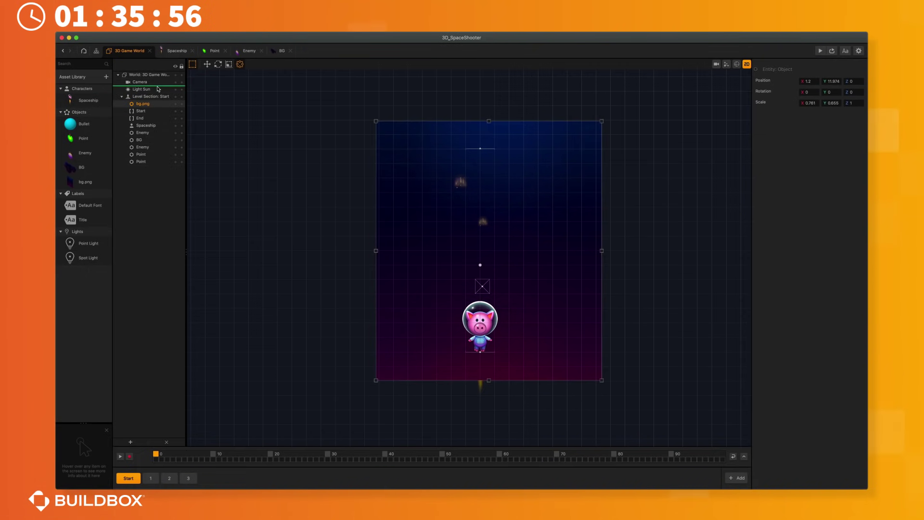
drag(158, 89, 144, 82)
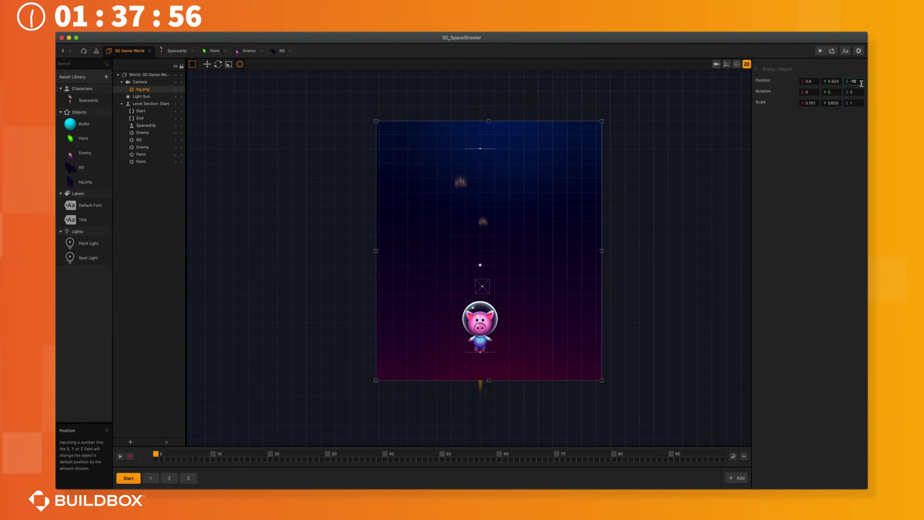
text(2.406)
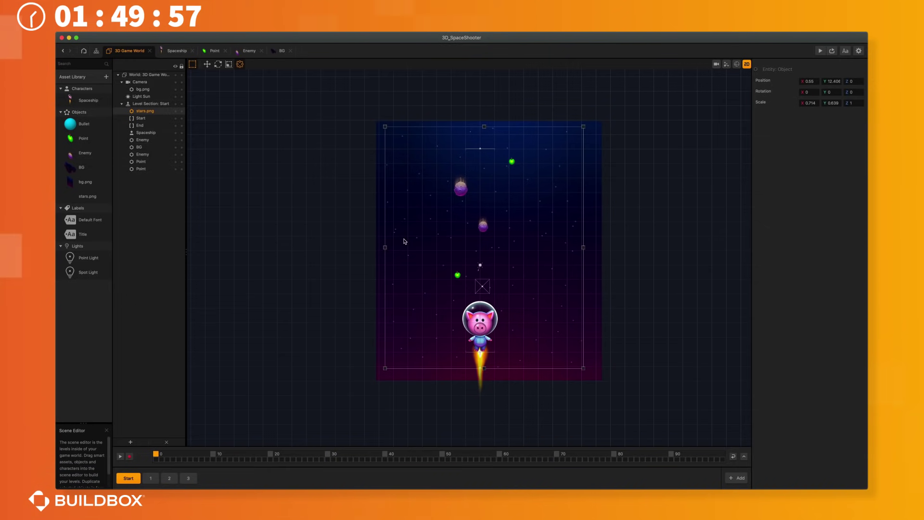
Check the stars.png starfield in level sections 1, 3 and Start, then select the Spaceship
click(152, 478)
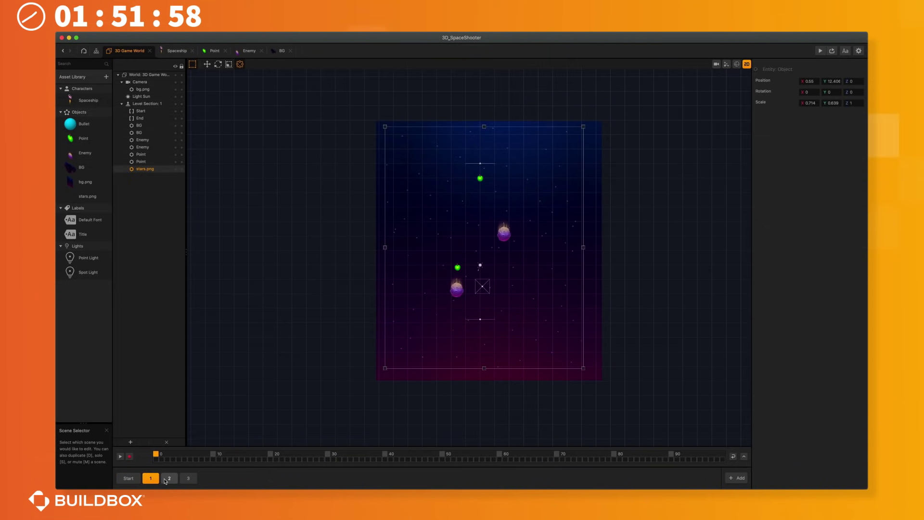
click(187, 478)
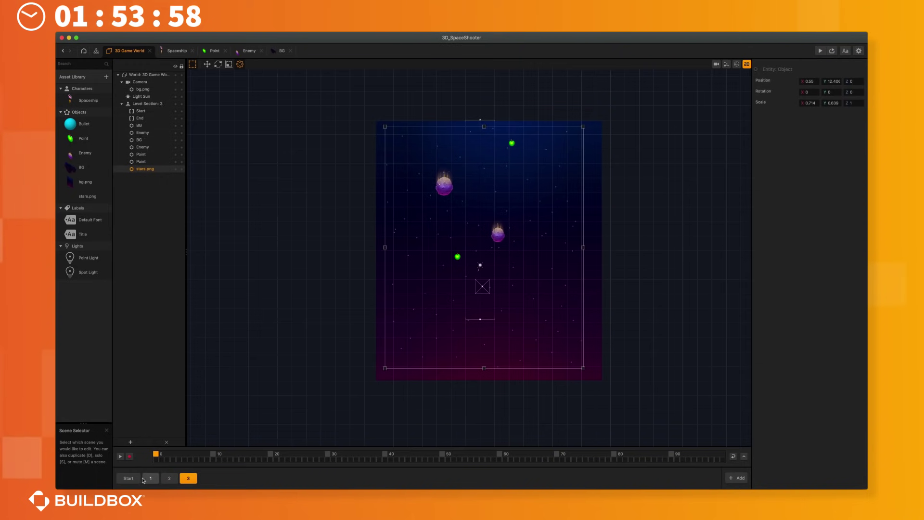
click(129, 478)
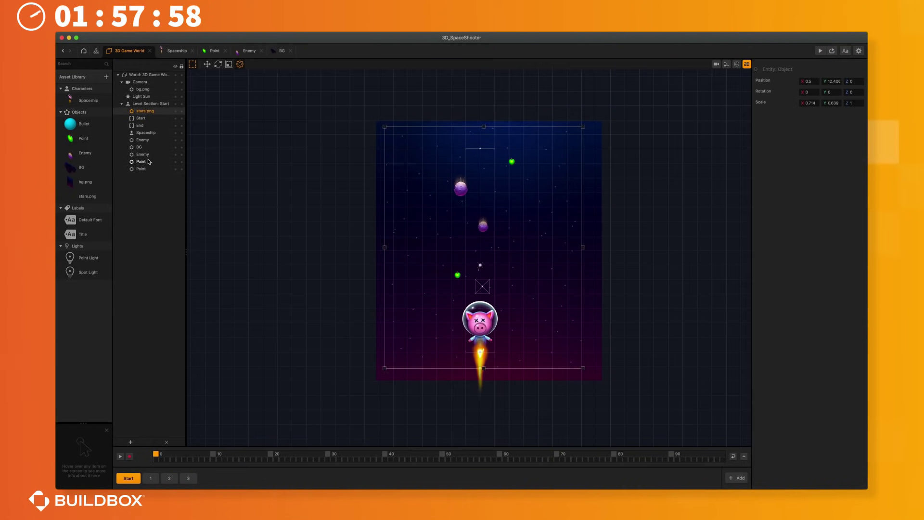
click(145, 133)
Set the pig Spaceship's Scale X and Y to 0.3
click(810, 103)
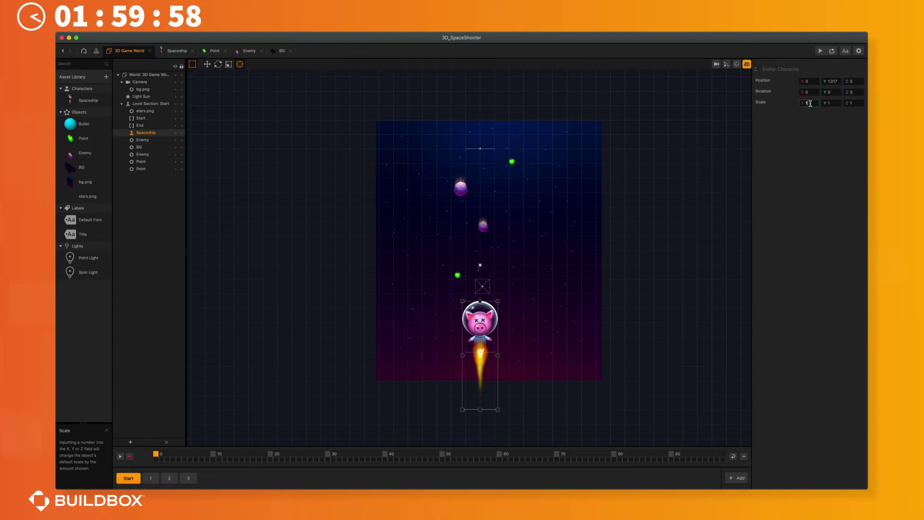
text(.3)
key(Tab)
text(.3)
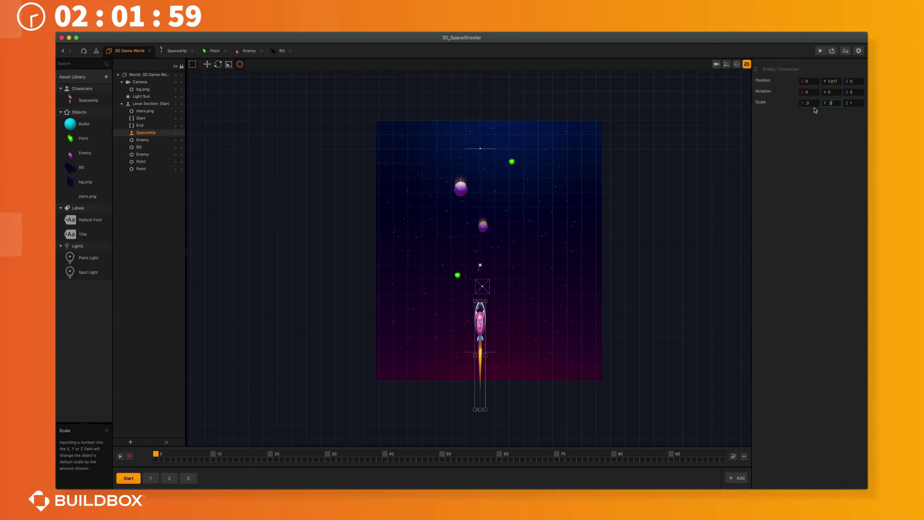
Give the asteroid and pig Sphere collision shapes and resize the pig's shape
click(737, 64)
scroll(530, 216, up, 5)
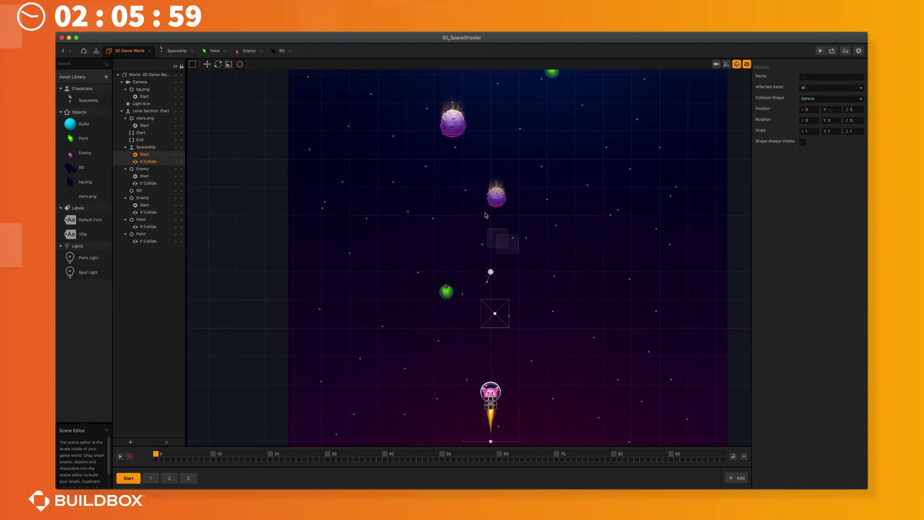
click(497, 197)
click(813, 183)
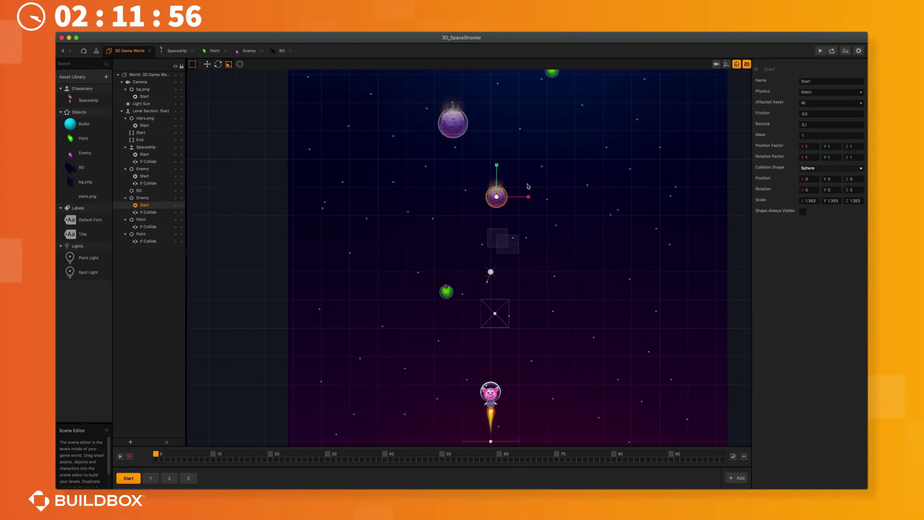
click(491, 403)
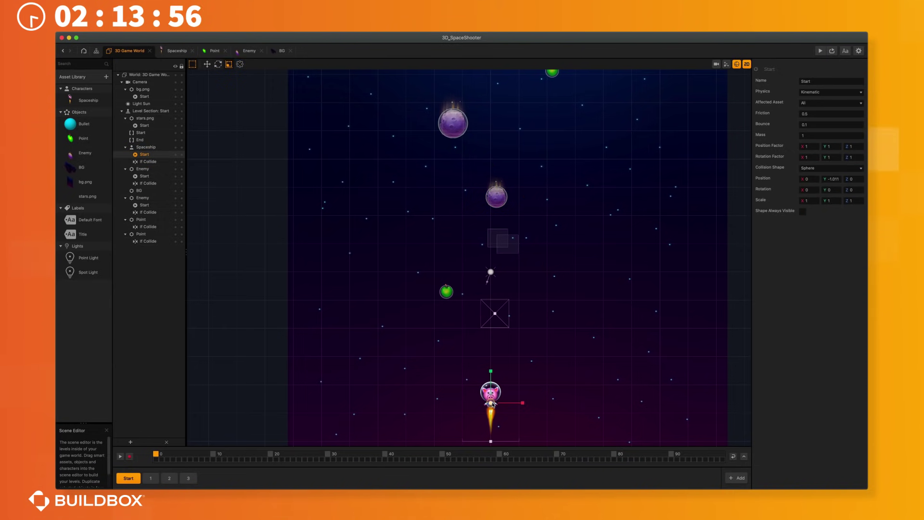
click(240, 64)
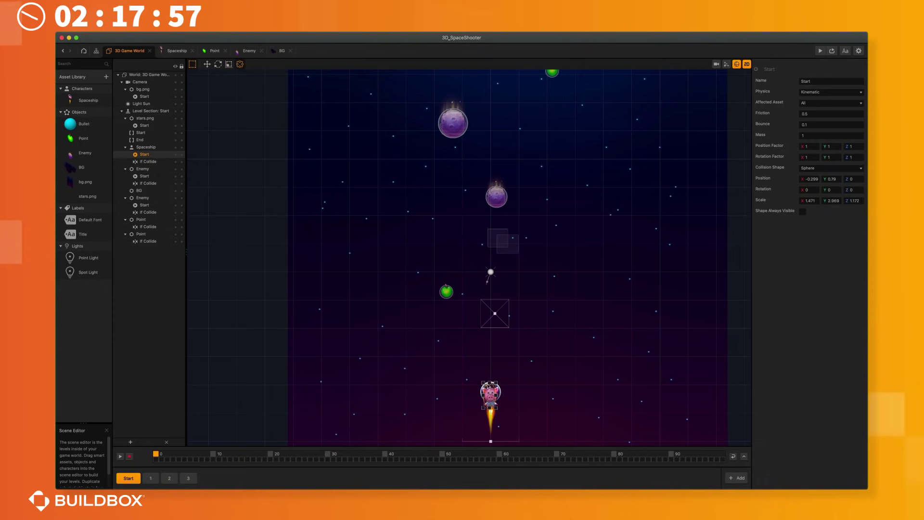
Set Physics to None for both bg.png and stars.png
click(103, 183)
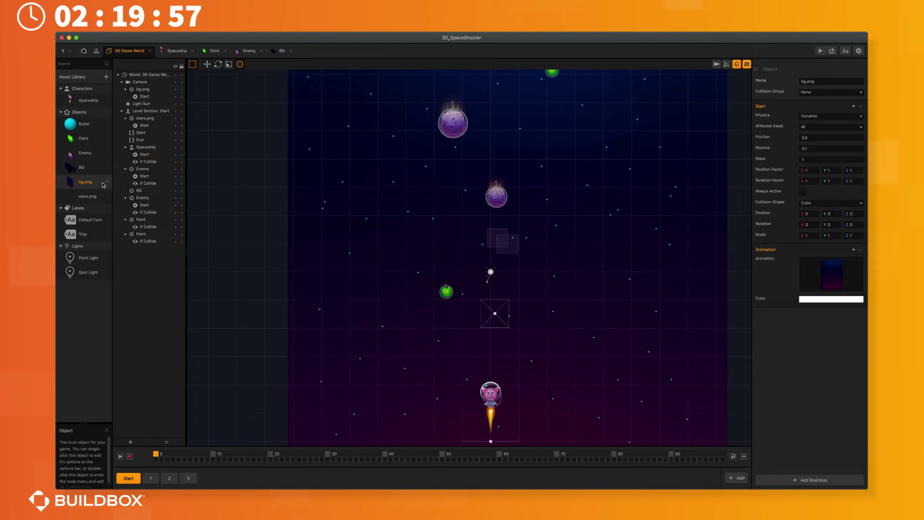
click(813, 124)
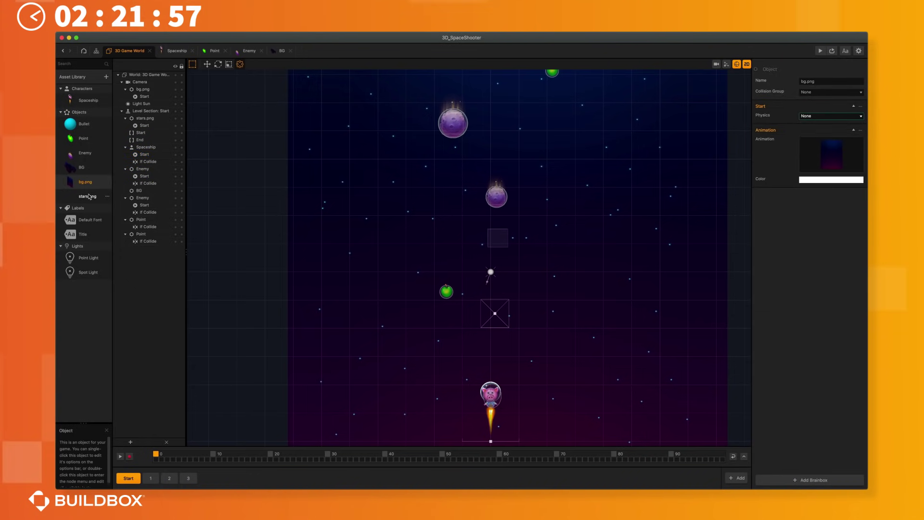
click(619, 157)
click(827, 125)
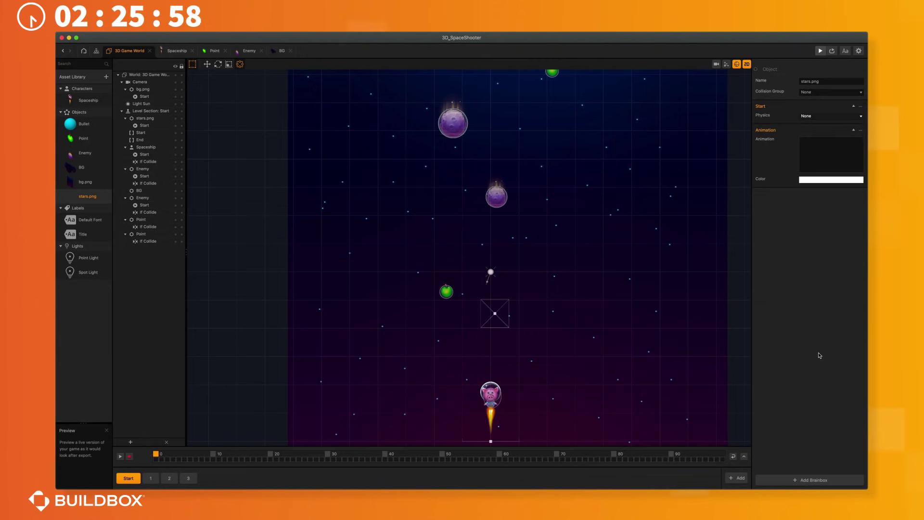
Preview the reskinned game, steering the pig to collect apples and avoid falling asteroids
key(super+p)
click(476, 353)
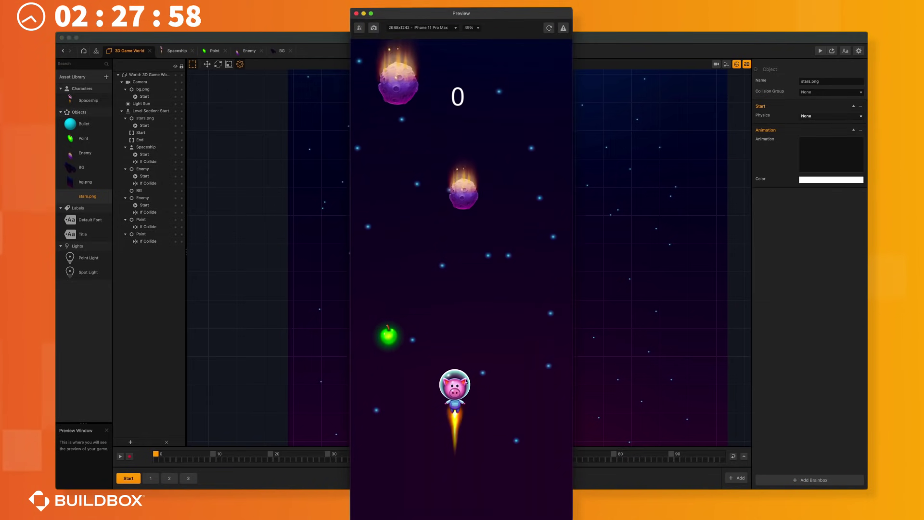
drag(416, 414, 441, 449)
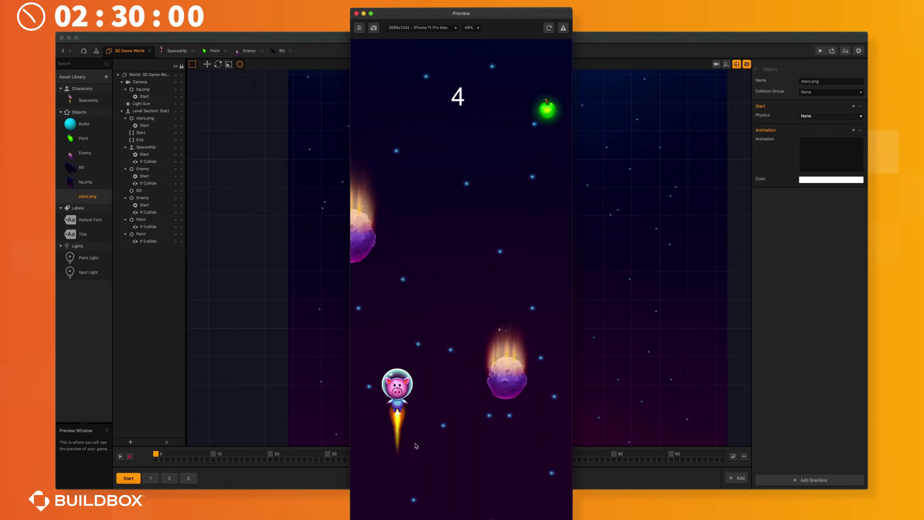
drag(511, 439, 488, 453)
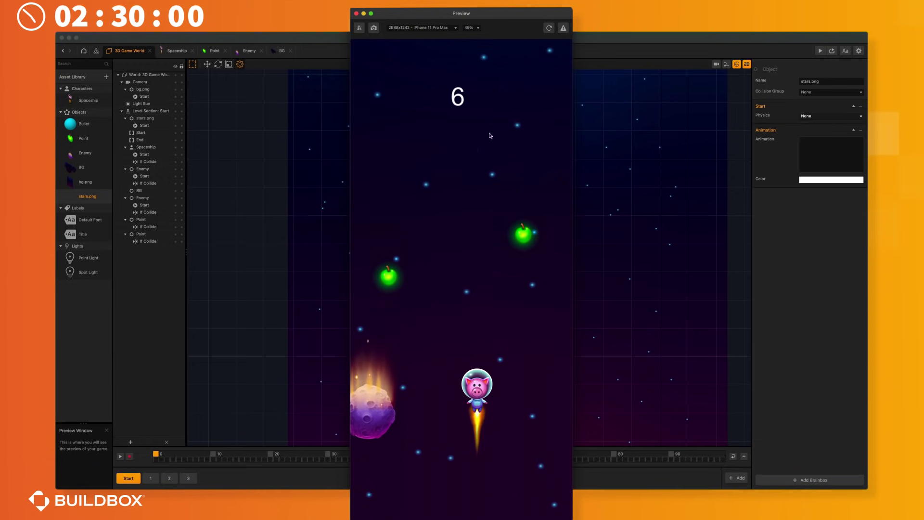
click(357, 13)
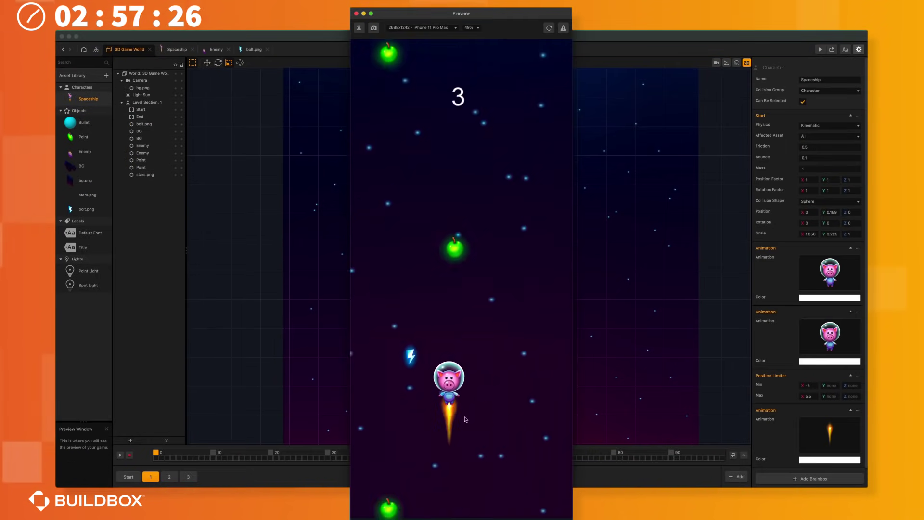
Build the Game Over screen with title, coin counter, crown, score label, planet buttons and star decorations
click(830, 149)
click(814, 159)
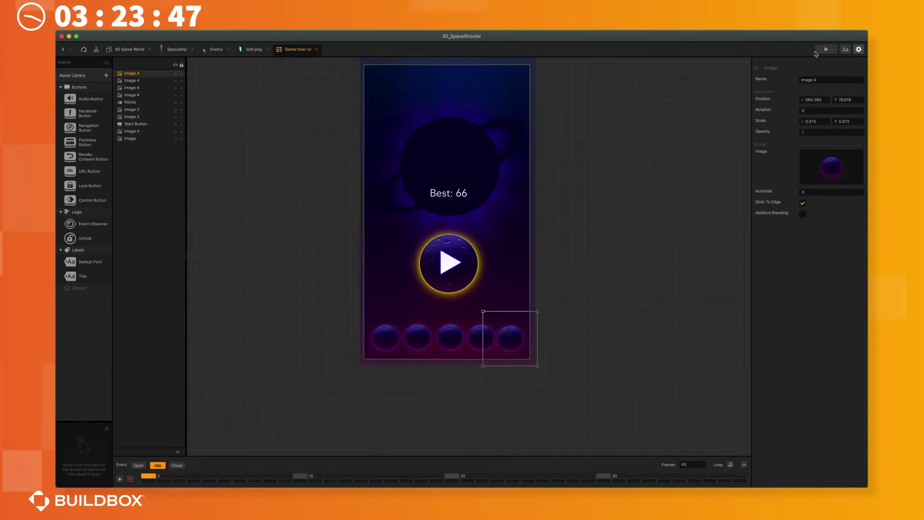
click(826, 49)
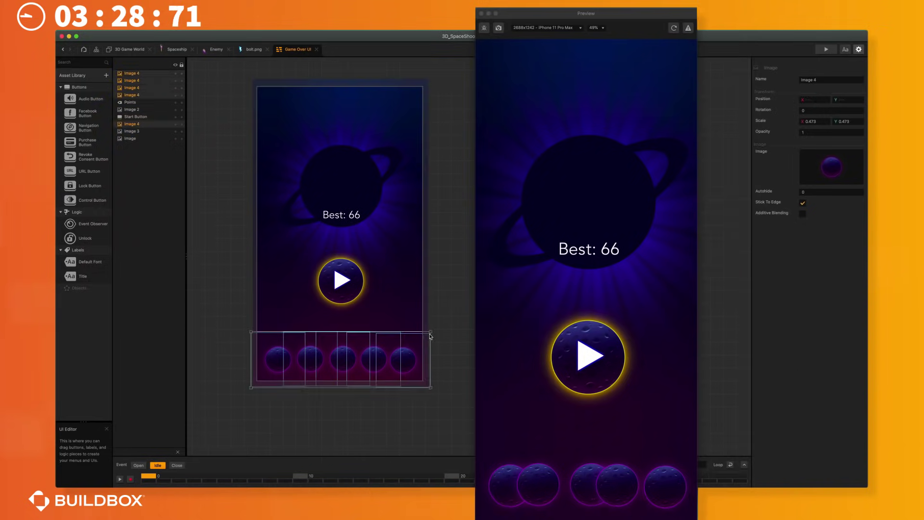
click(284, 191)
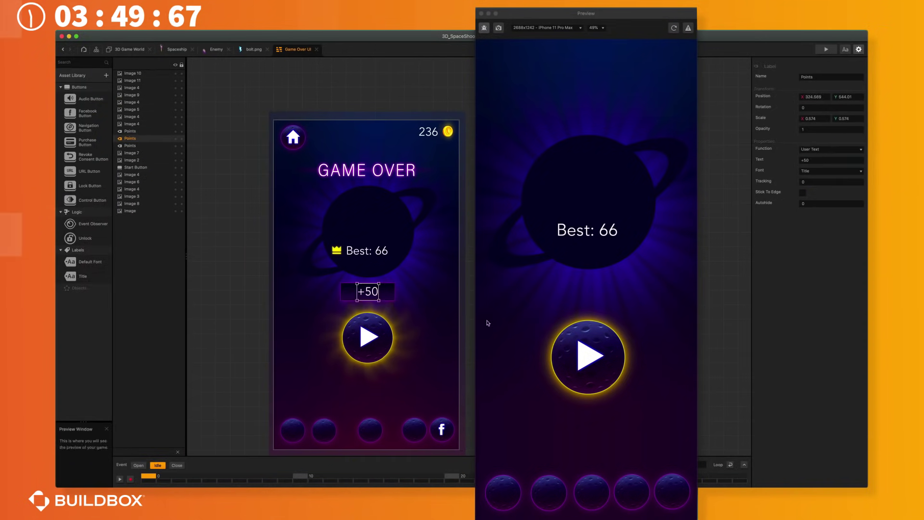
click(363, 227)
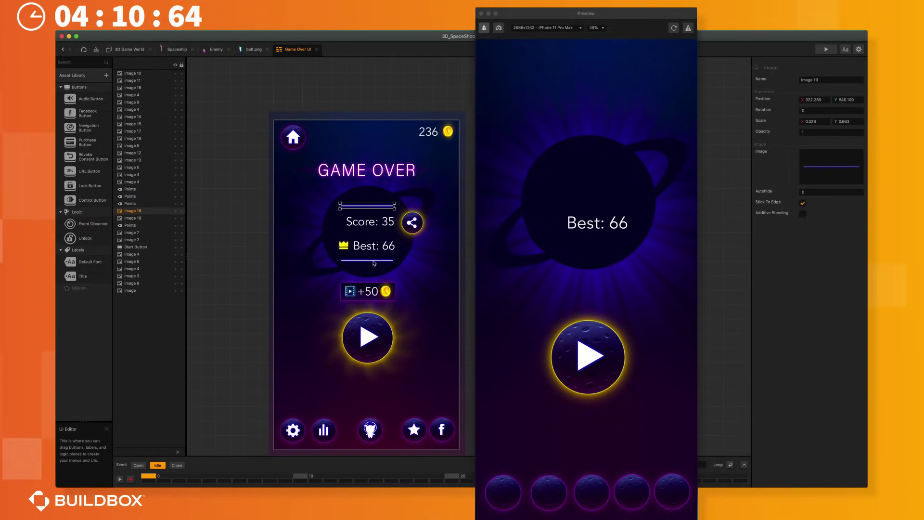
click(293, 374)
click(423, 223)
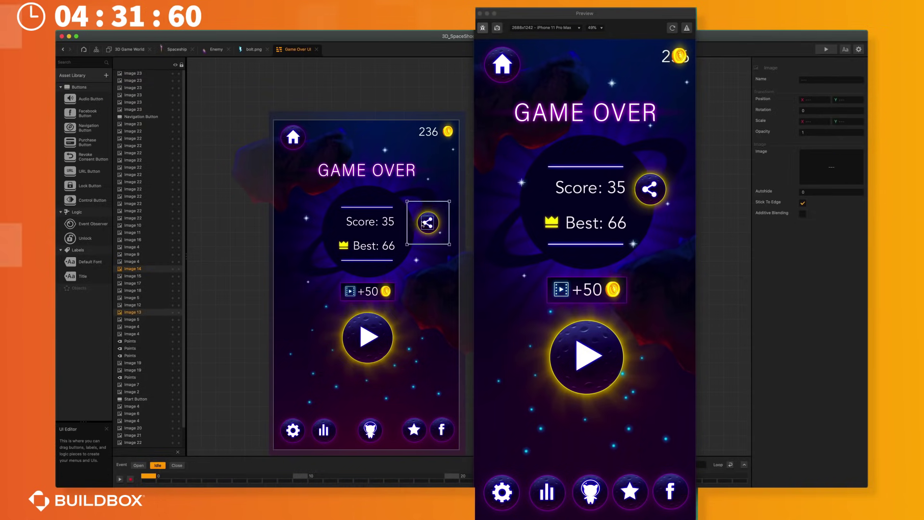
Adjust the Spaceship's Delay node, then preview the finished game from the 3D world
click(586, 356)
click(177, 49)
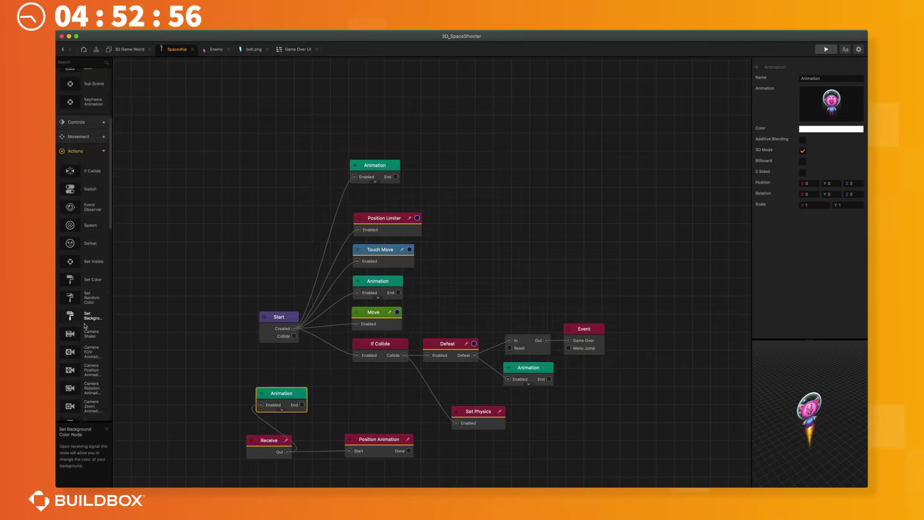
click(349, 402)
click(129, 49)
click(825, 49)
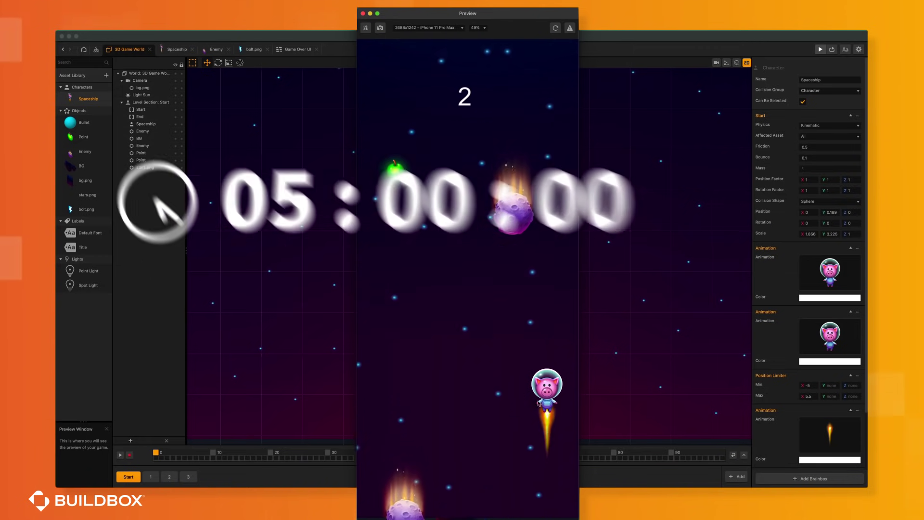
Steer the pig through apples and purple asteroids until Game Over shows Score 35, Best 66
drag(423, 408, 476, 414)
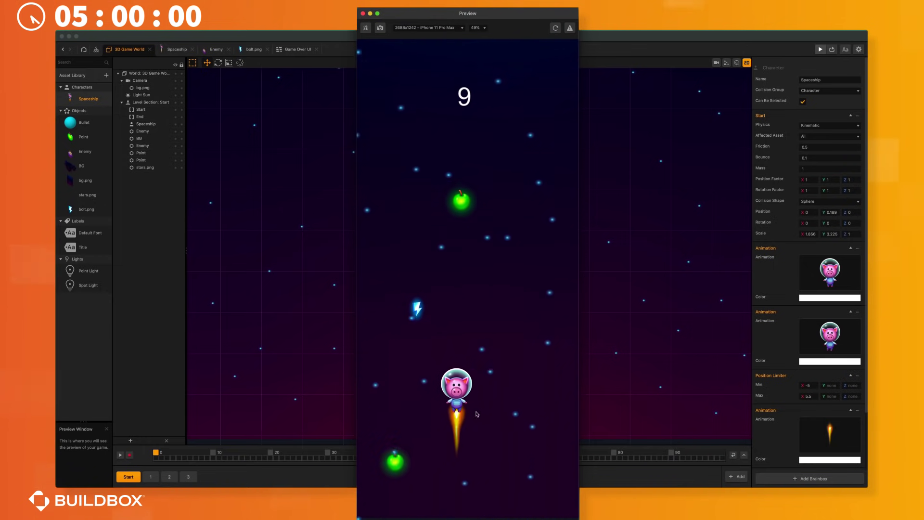
drag(453, 417, 496, 456)
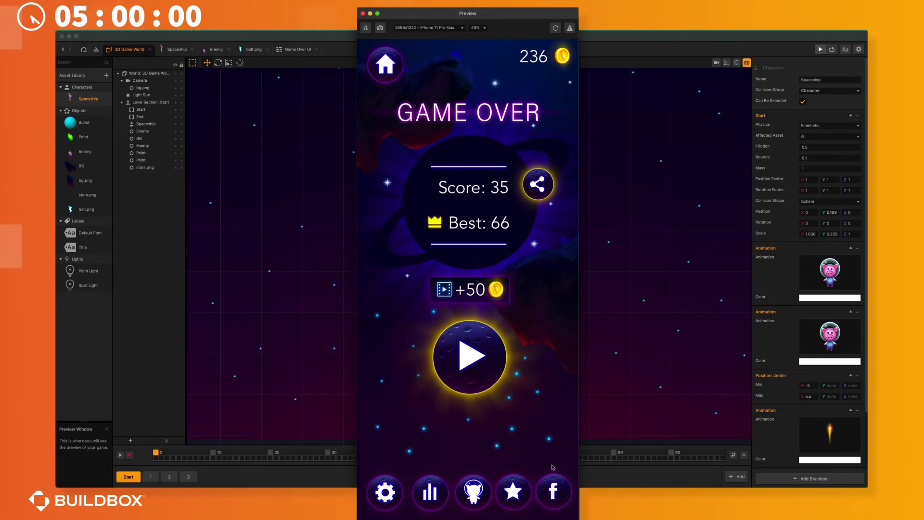